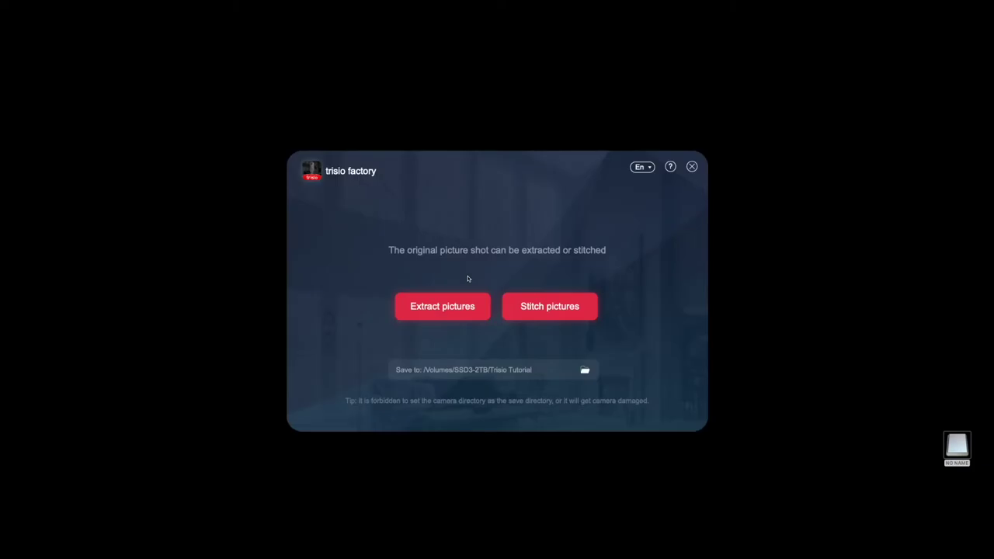
# Reposition the Trisio Factory window and dismiss the save-folder chooser without changes
pyautogui.moveTo(507, 158)
pyautogui.mouseDown()
pyautogui.moveTo(494, 139)
pyautogui.moveTo(497, 158)
pyautogui.mouseUp()
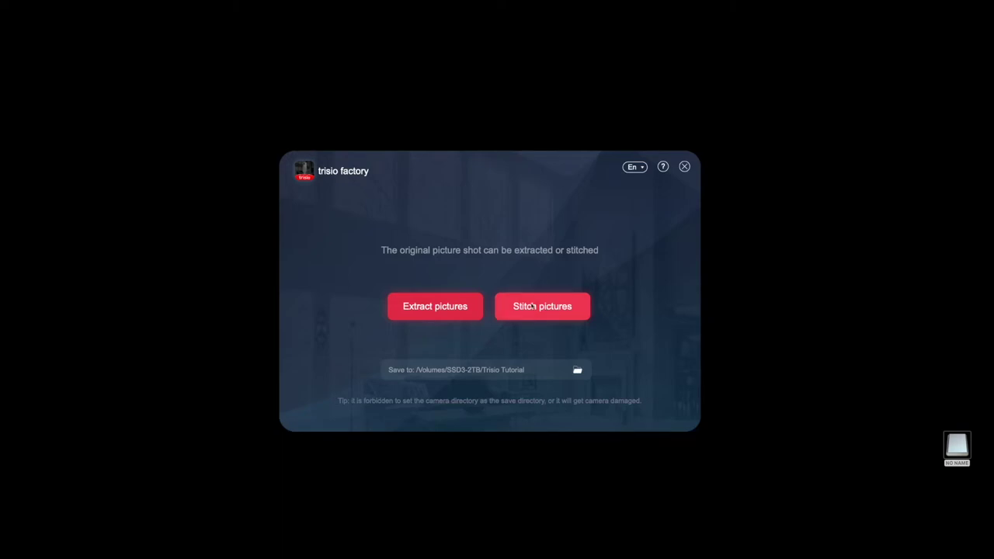
pyautogui.moveTo(485, 161)
pyautogui.mouseDown()
pyautogui.moveTo(473, 137)
pyautogui.moveTo(482, 154)
pyautogui.mouseUp()
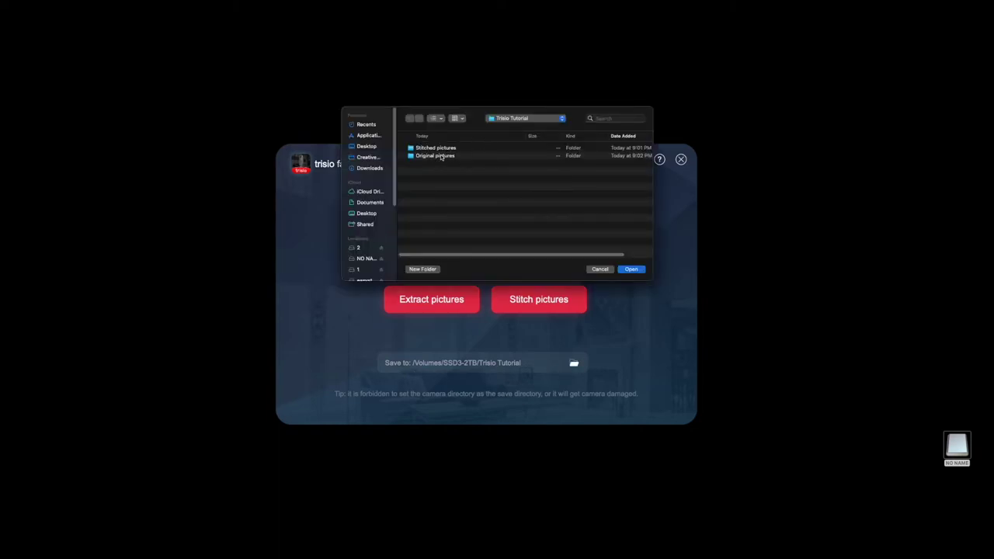
pyautogui.click(605, 269)
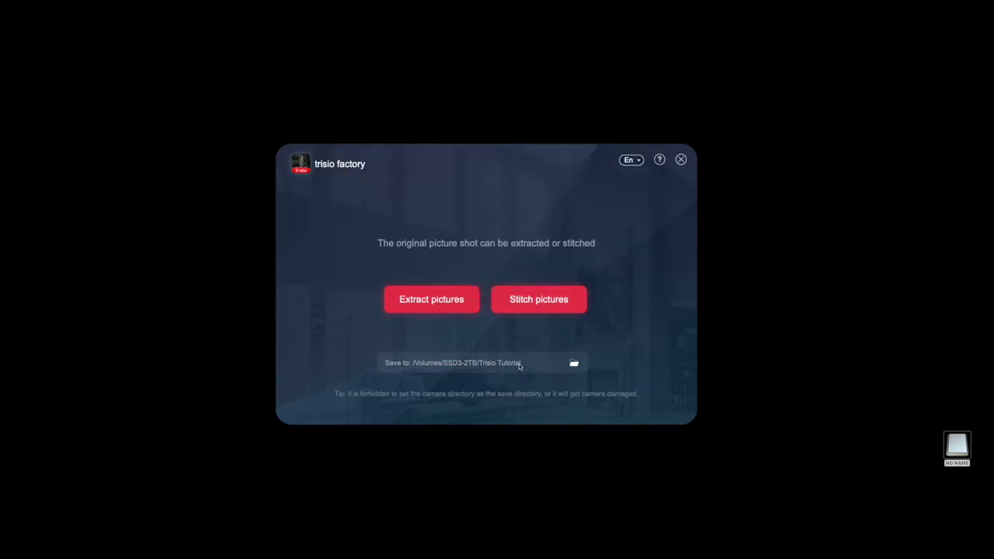
# Stitch the original shot IMG_20220809_183056_S.jpg into a single panorama
pyautogui.click(539, 303)
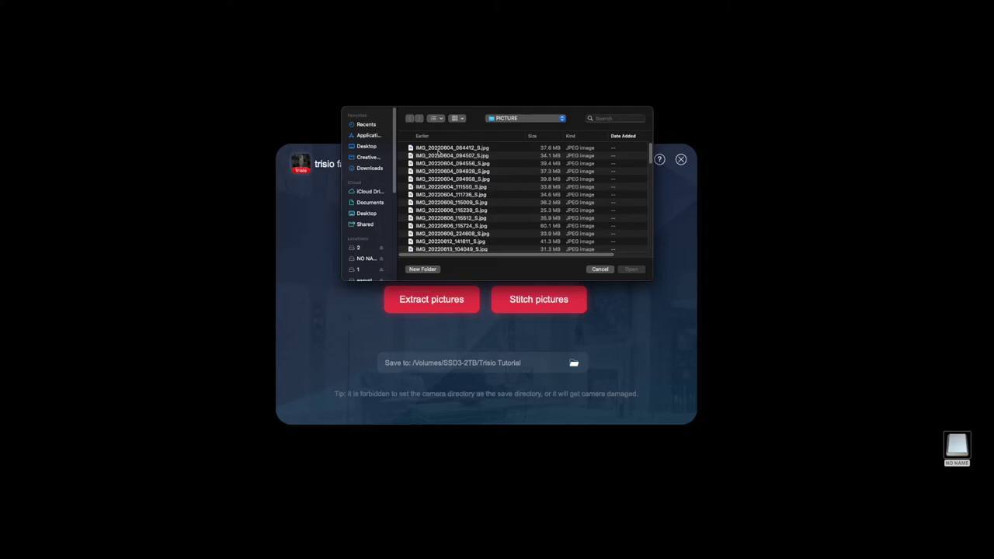
pyautogui.scroll(-15, 458, 186)
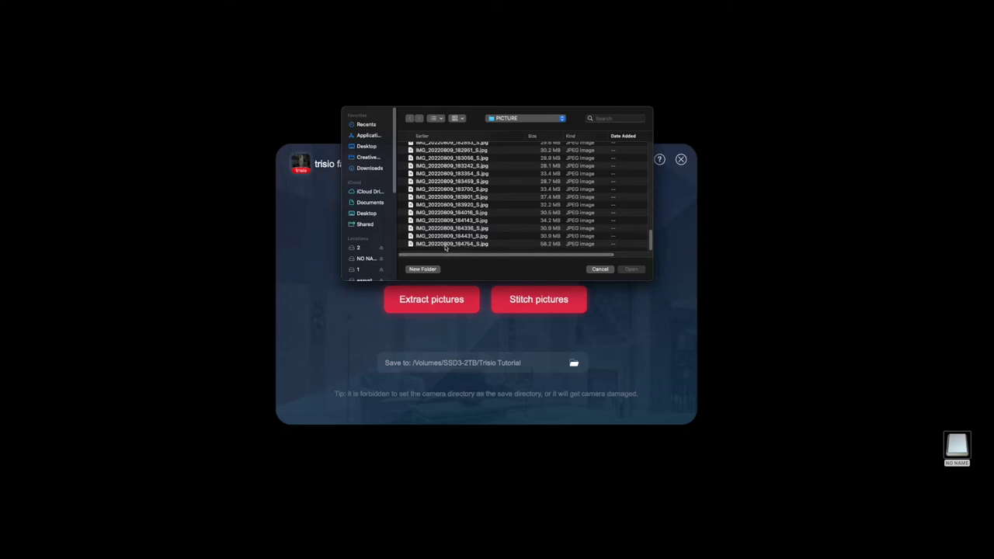
pyautogui.click(447, 244)
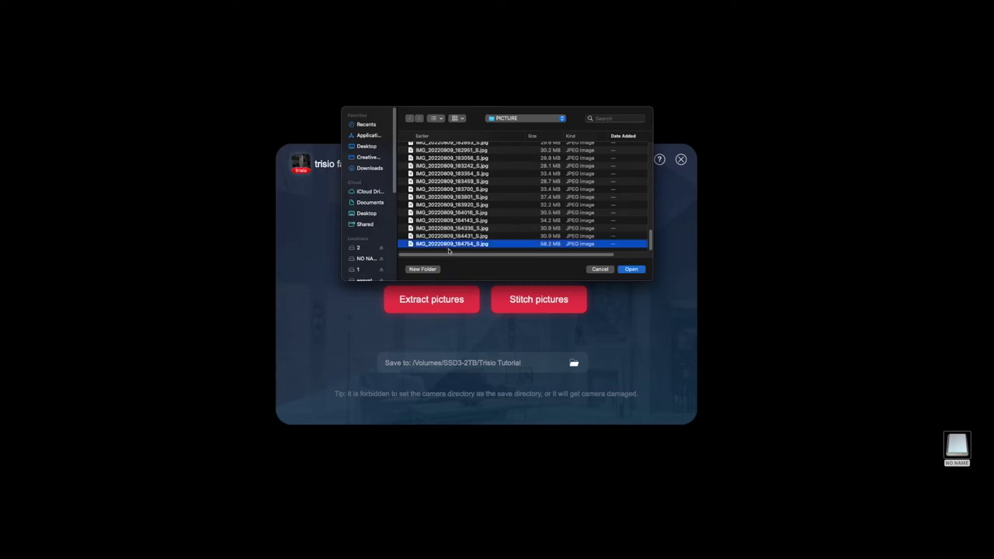
pyautogui.scroll(2, 458, 213)
pyautogui.scroll(1, 462, 210)
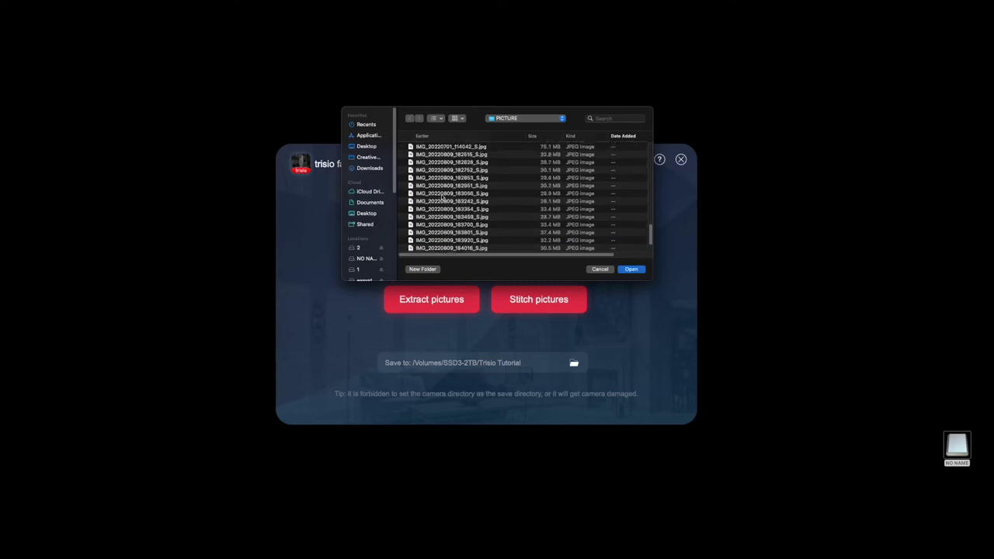
pyautogui.click(444, 195)
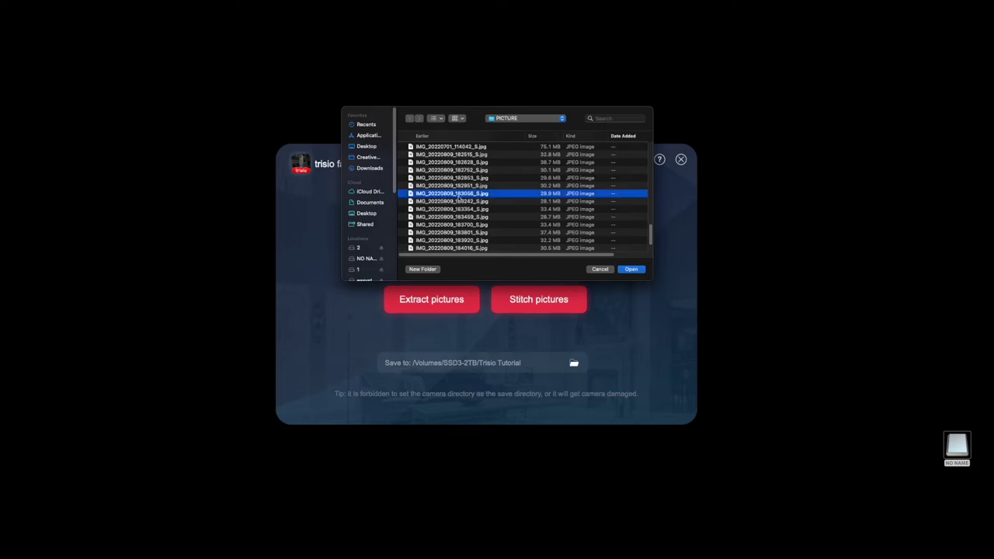
pyautogui.click(632, 270)
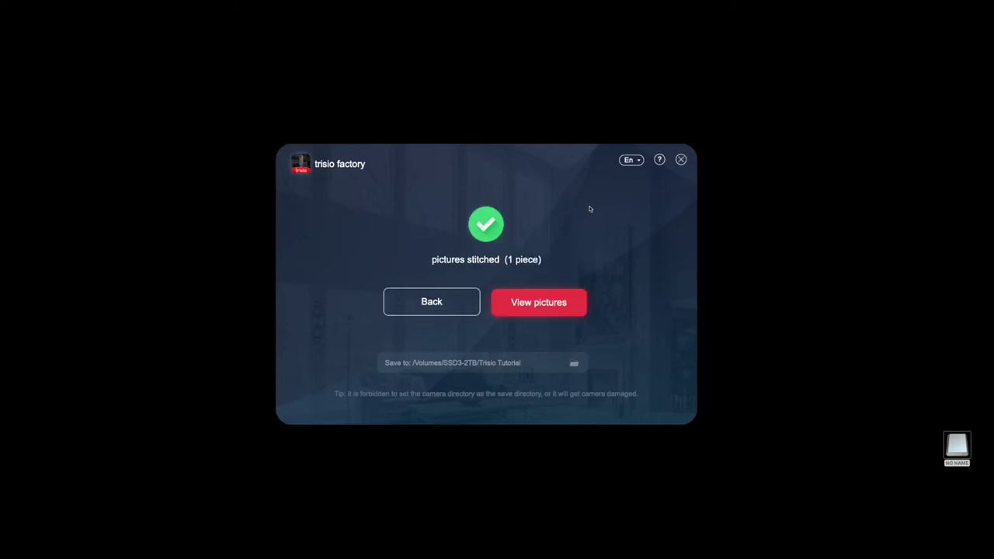
# Open the property's stitched pictures folder, preview Bedroom.jpg, then close the preview and folder
pyautogui.click(541, 305)
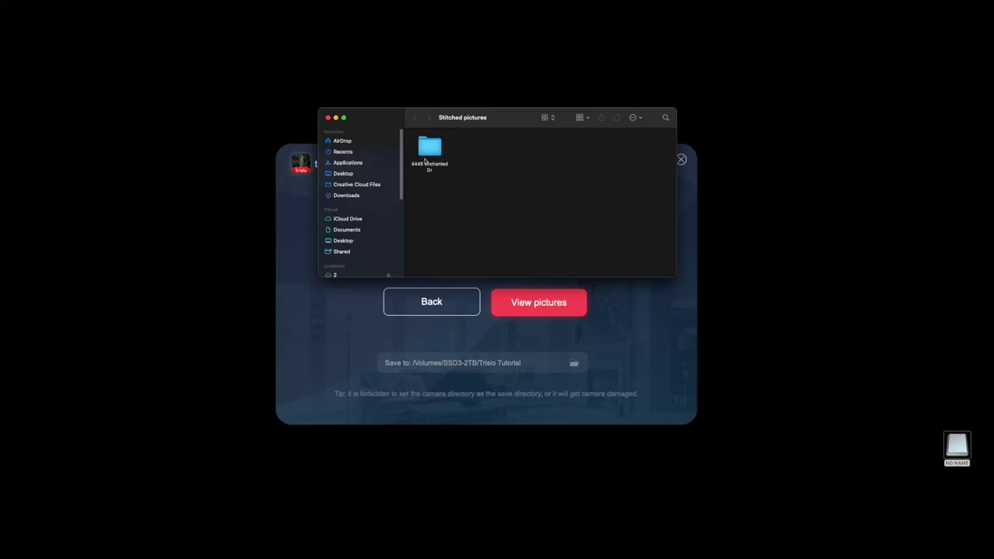
pyautogui.doubleClick(425, 159)
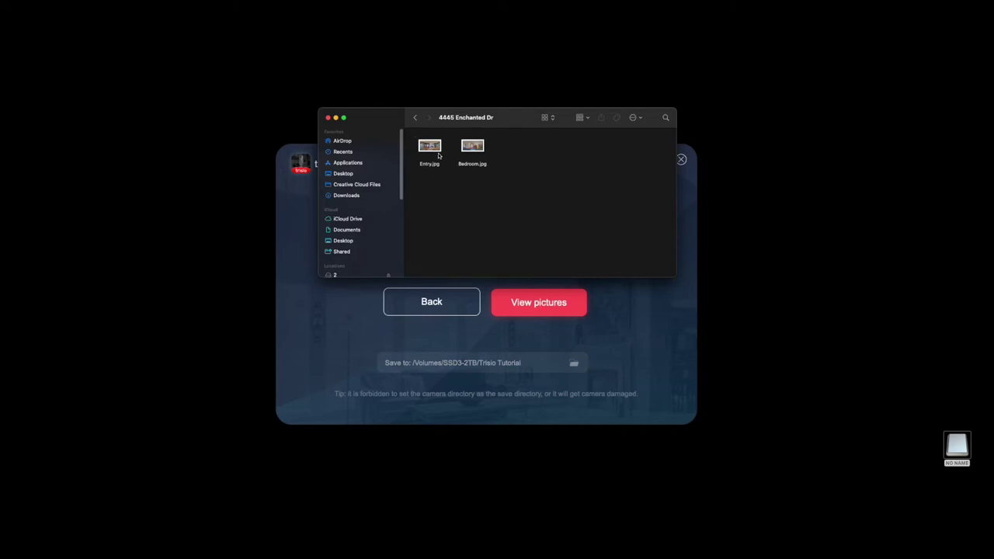
pyautogui.doubleClick(475, 147)
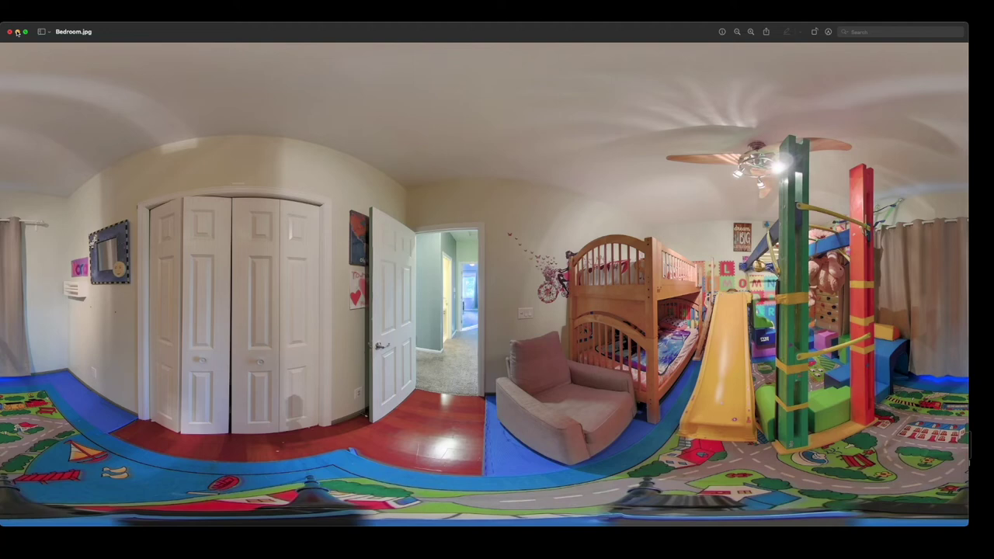
pyautogui.click(9, 32)
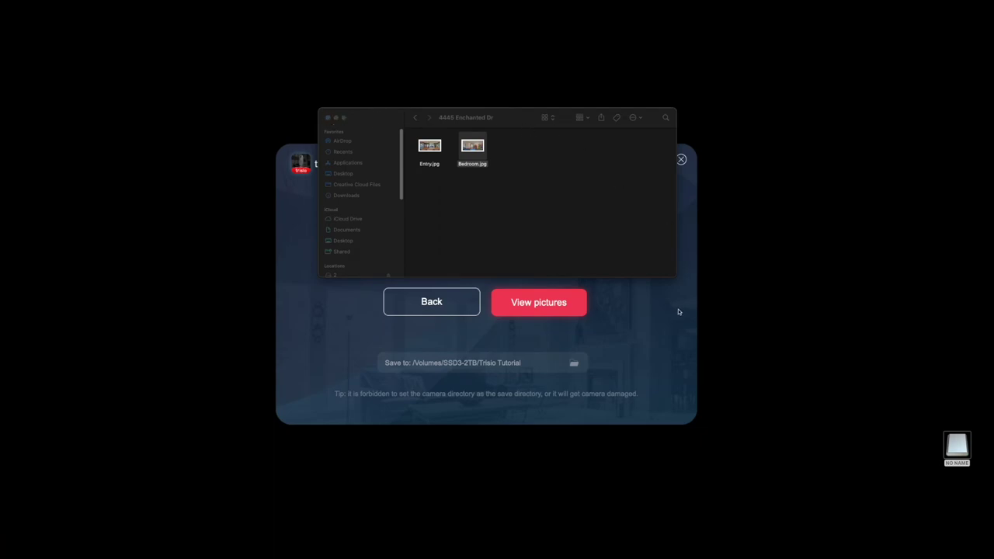
pyautogui.click(328, 118)
# Extract raw images from IMG_20220809_183354_S.jpg and open the Original pictures folder
pyautogui.click(449, 304)
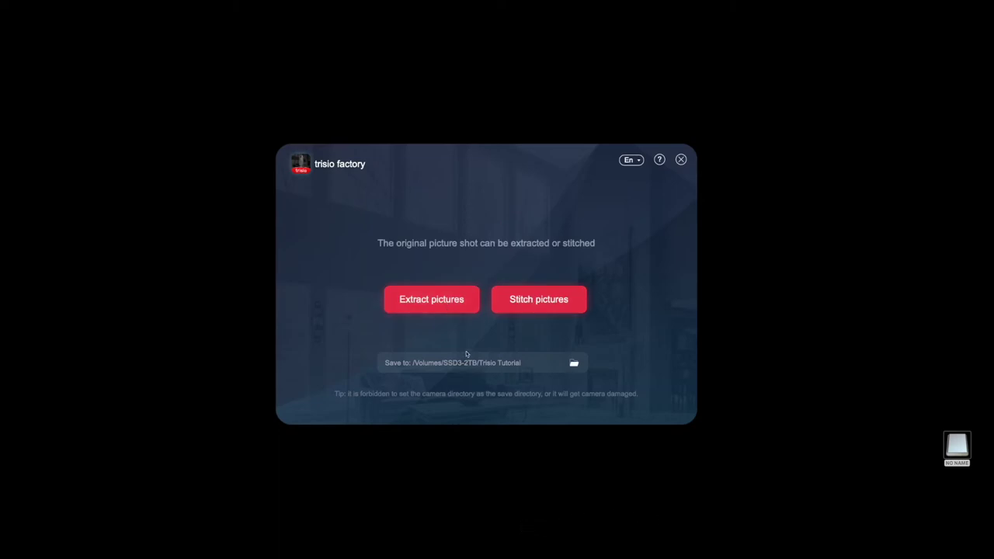
pyautogui.click(441, 304)
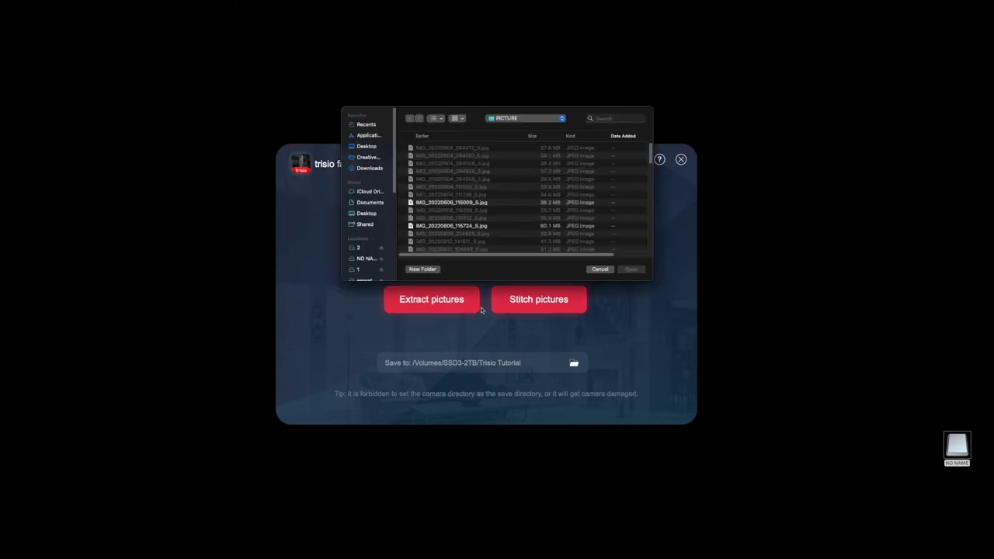
pyautogui.scroll(-15, 469, 208)
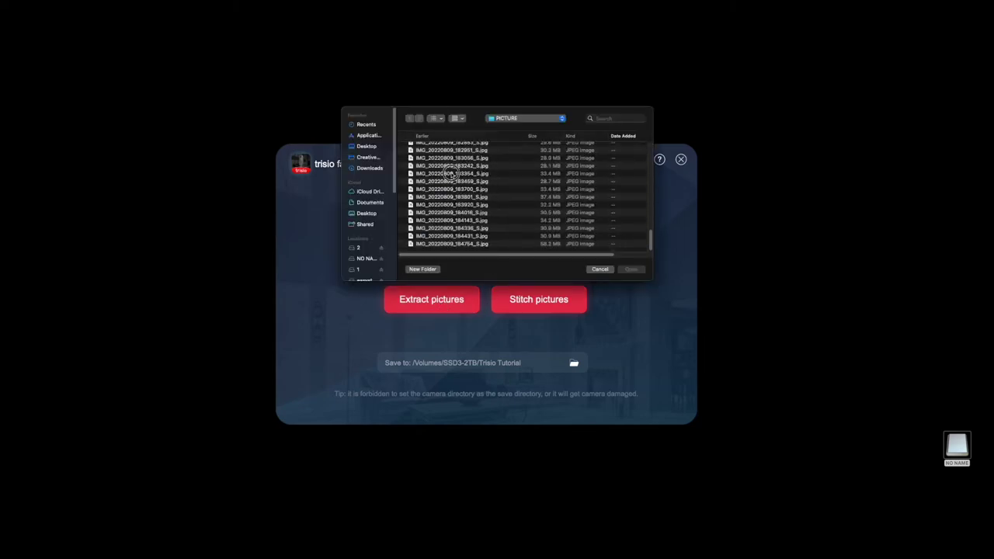
pyautogui.click(451, 173)
pyautogui.click(631, 270)
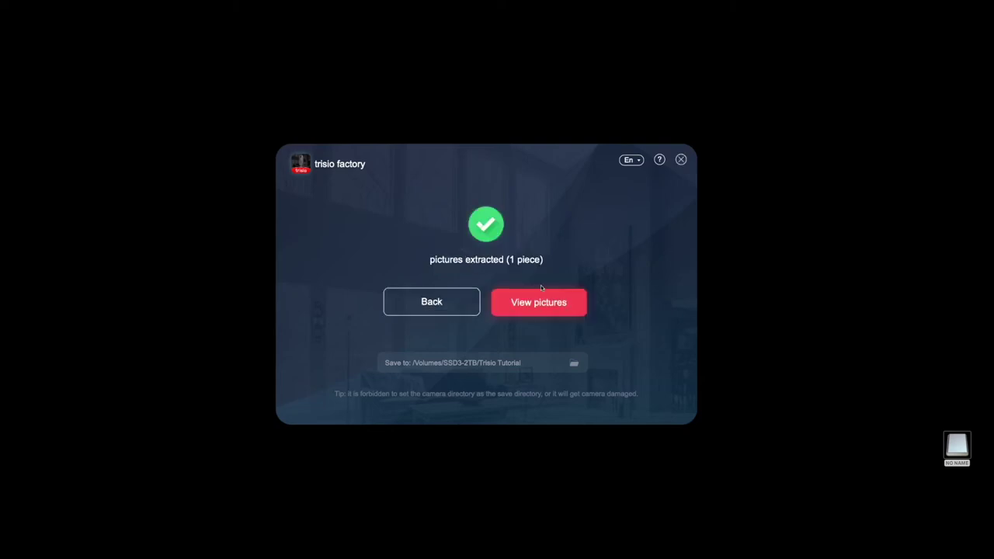
pyautogui.click(536, 300)
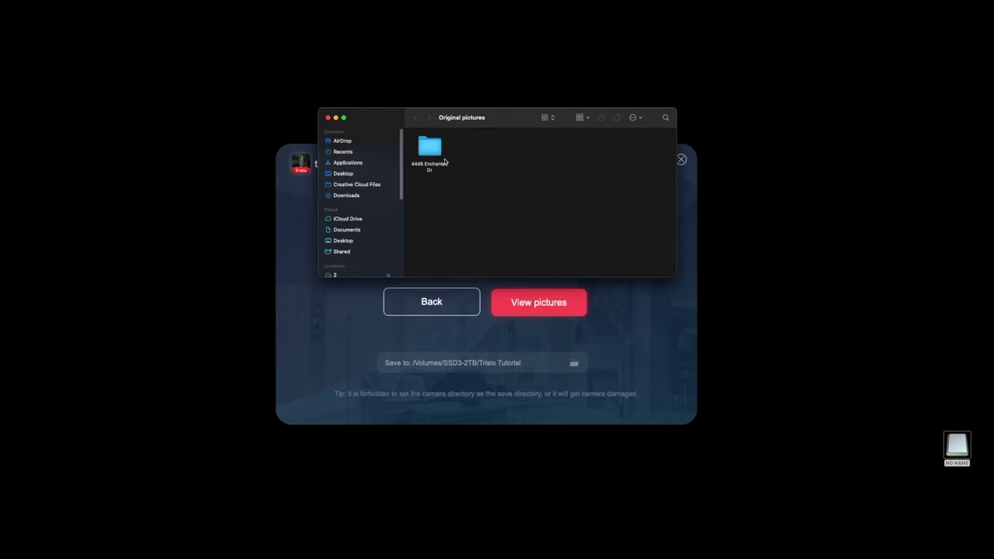
# Browse to the shot's folder of IMG_1–IMG_4.jpg, preview IMG_4.jpg, and bring up the empty panorama project
pyautogui.doubleClick(435, 149)
pyautogui.doubleClick(472, 148)
pyautogui.click(557, 148)
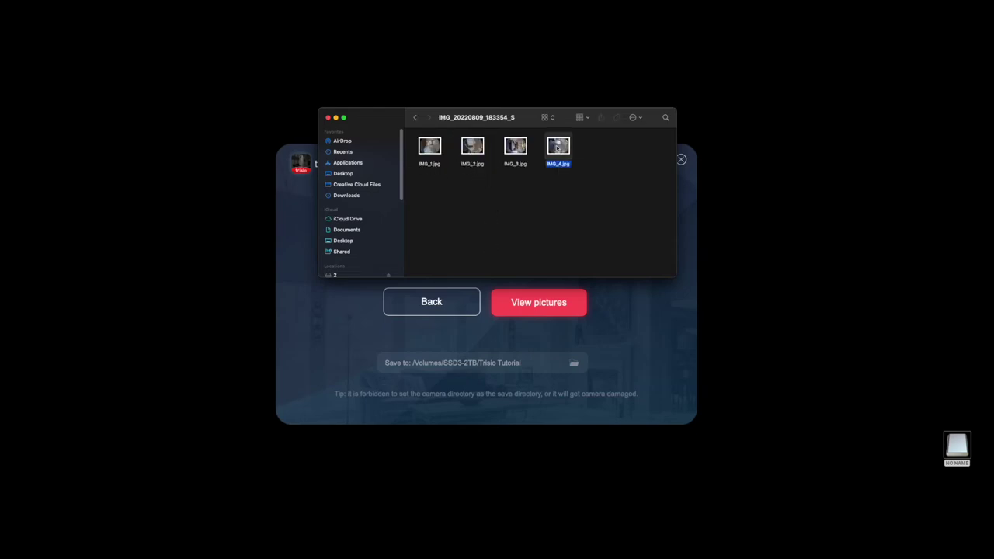
pyautogui.doubleClick(557, 148)
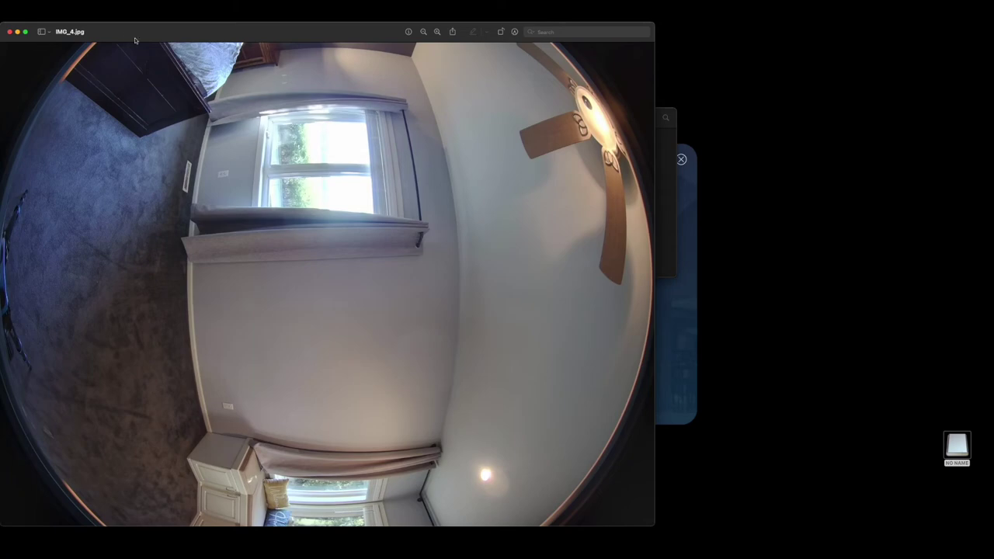
pyautogui.click(9, 32)
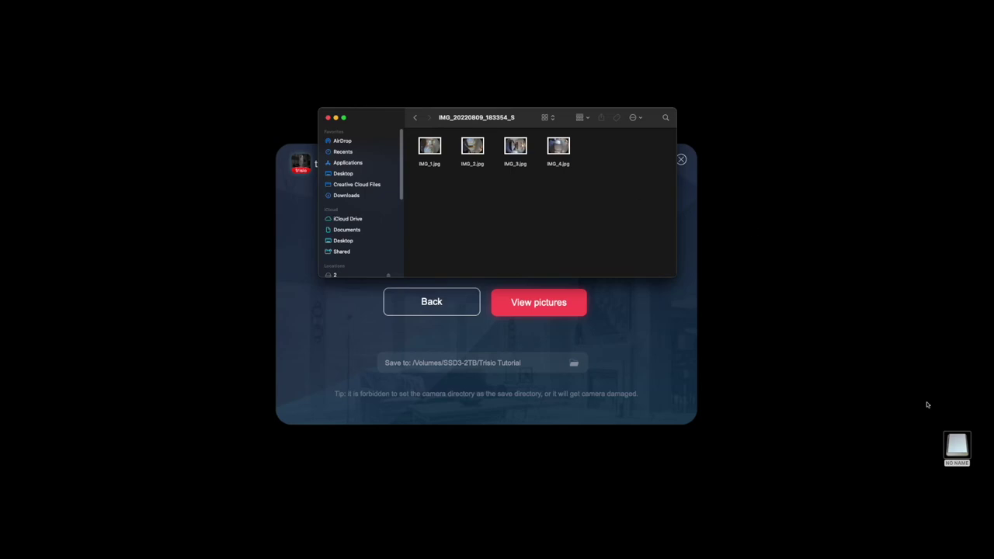
pyautogui.click(842, 547)
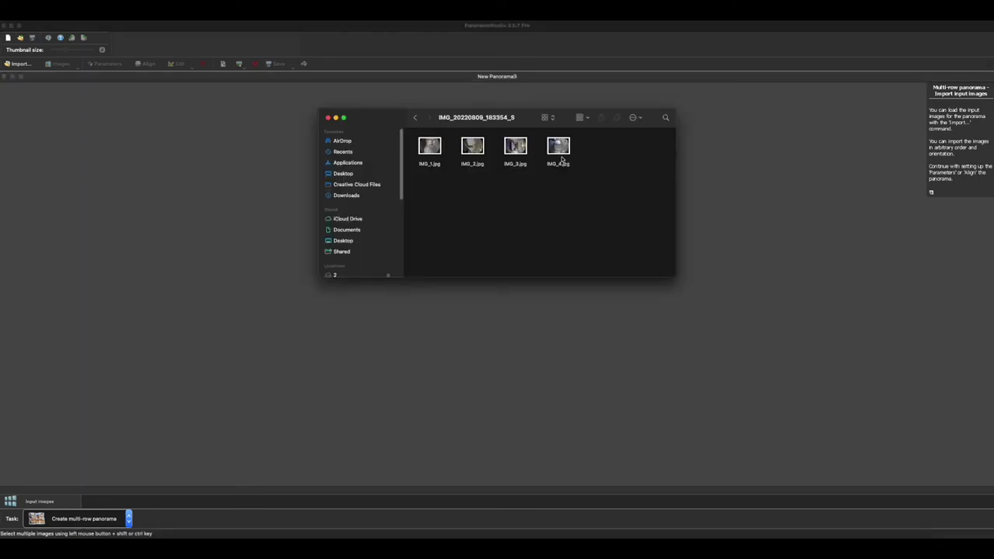
# Import IMG_1–IMG_4.jpg, rotate all four left to stand upright, and start alignment
pyautogui.moveTo(591, 172); pyautogui.dragTo(139, 171)
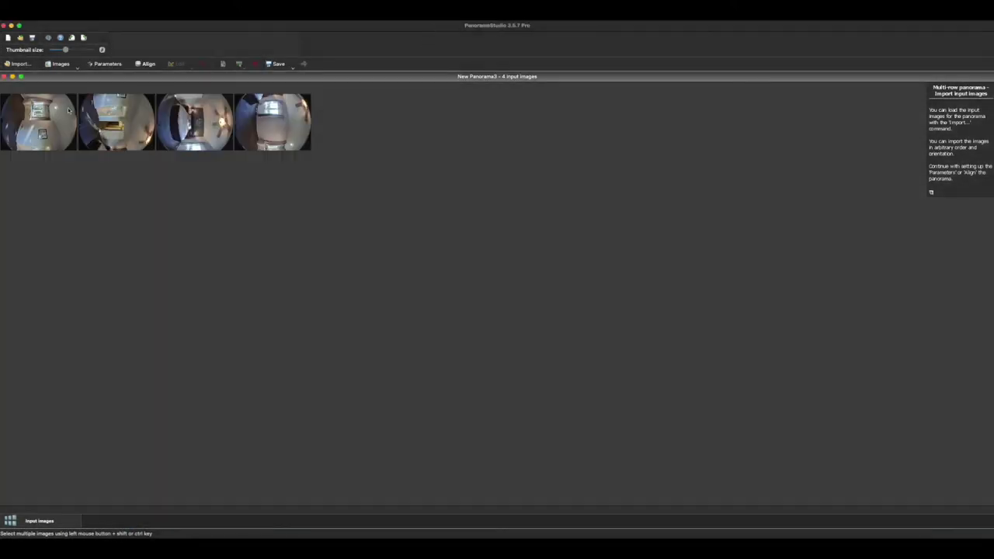
pyautogui.click(76, 68)
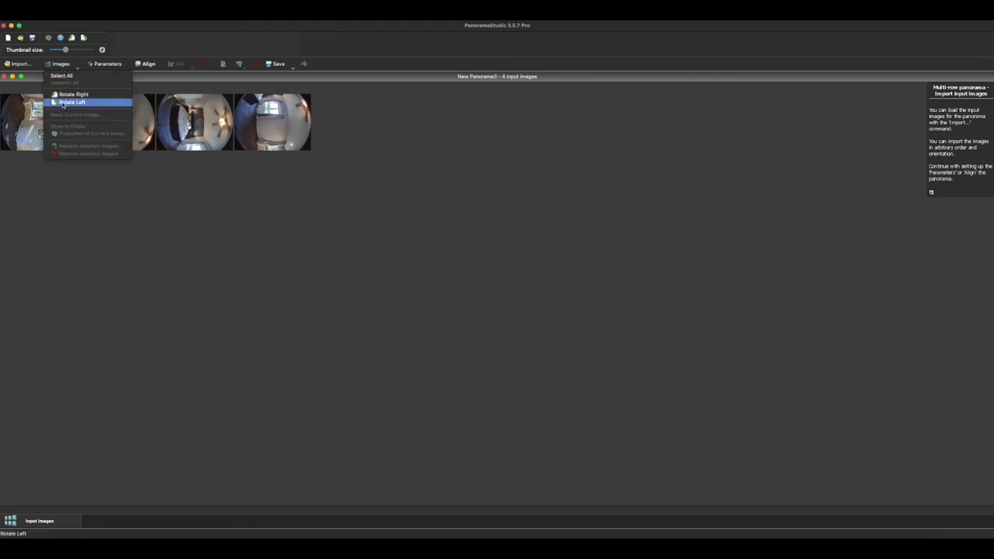
pyautogui.click(63, 104)
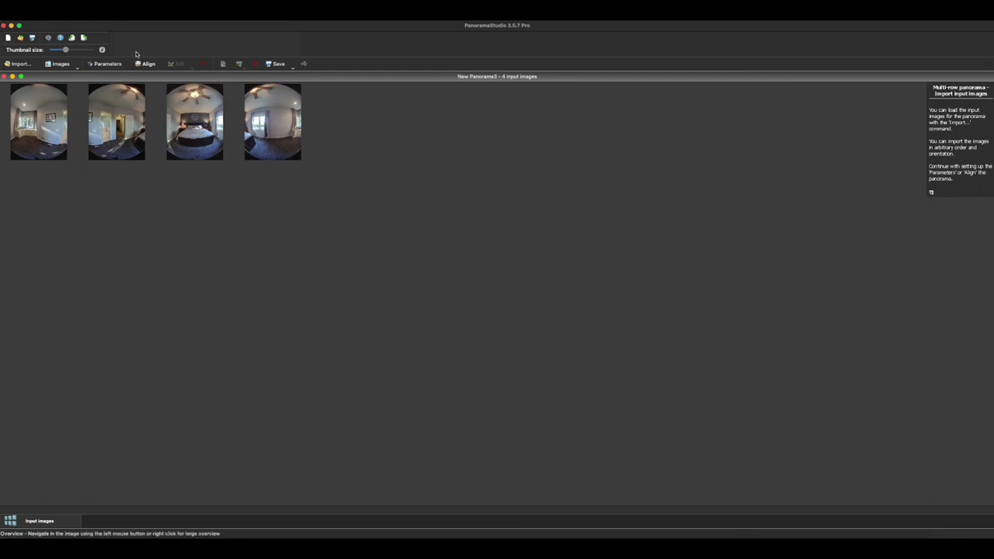
pyautogui.click(146, 64)
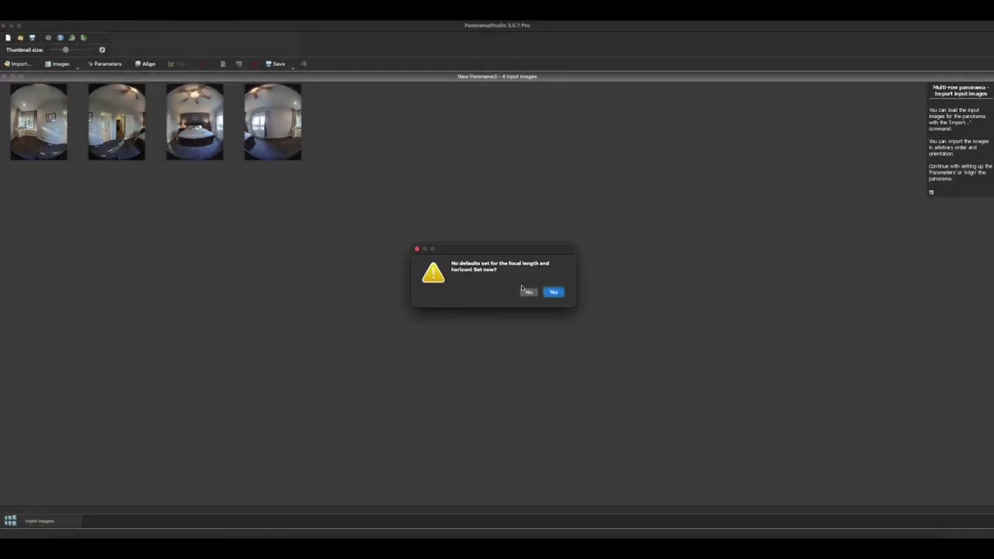
pyautogui.click(552, 293)
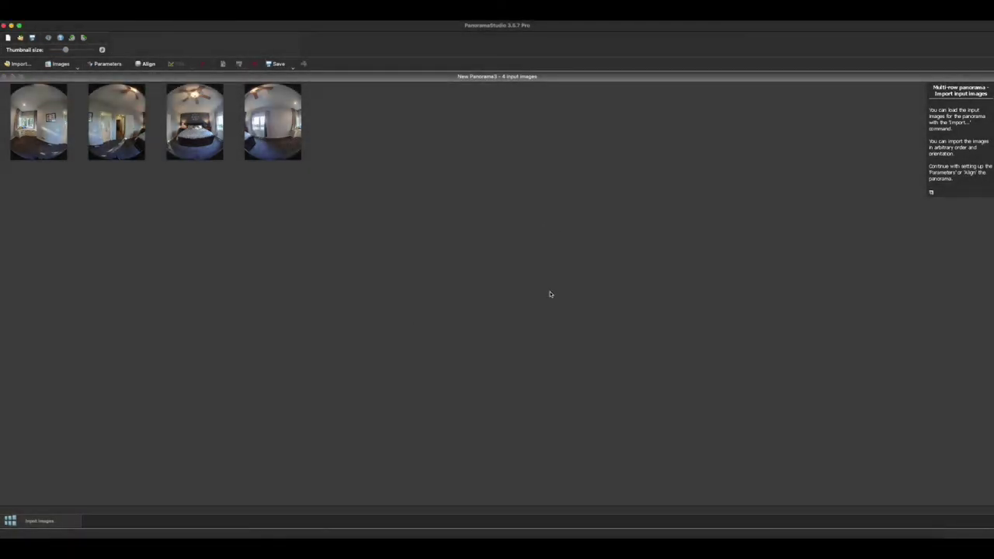
# Take the 12.00mm focal length from EXIF and align the shots into a 360° panorama
pyautogui.moveTo(776, 27); pyautogui.dragTo(523, 156)
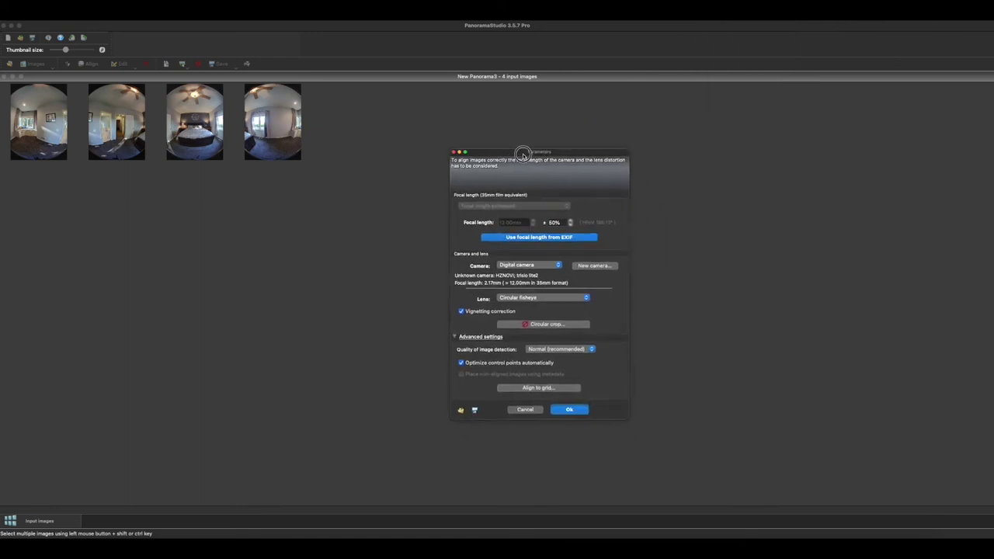
pyautogui.click(534, 238)
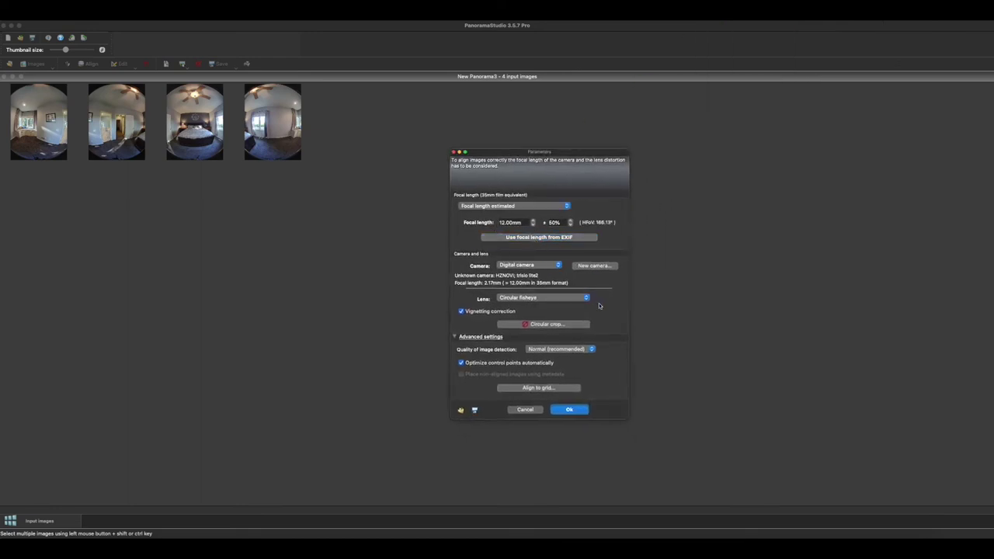
pyautogui.click(570, 410)
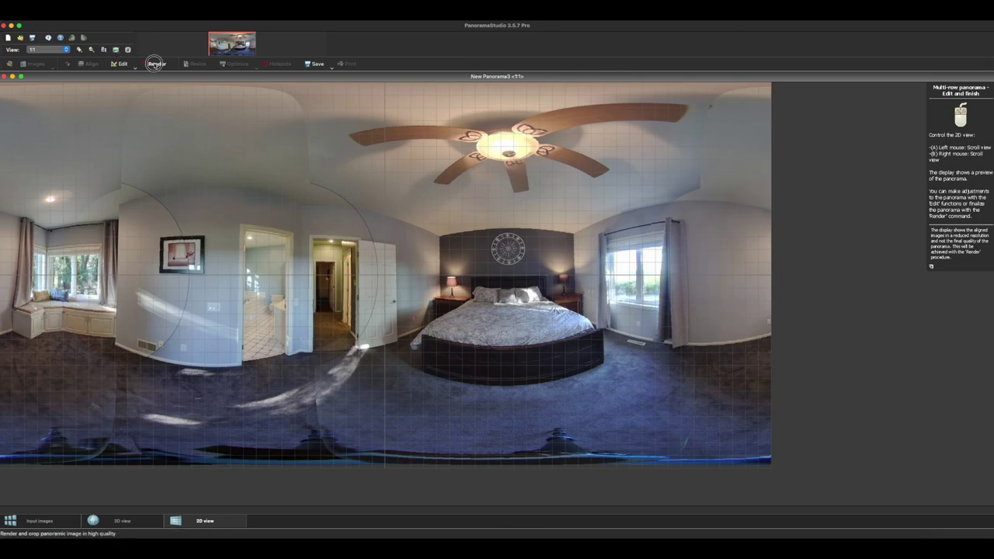
pyautogui.click(154, 64)
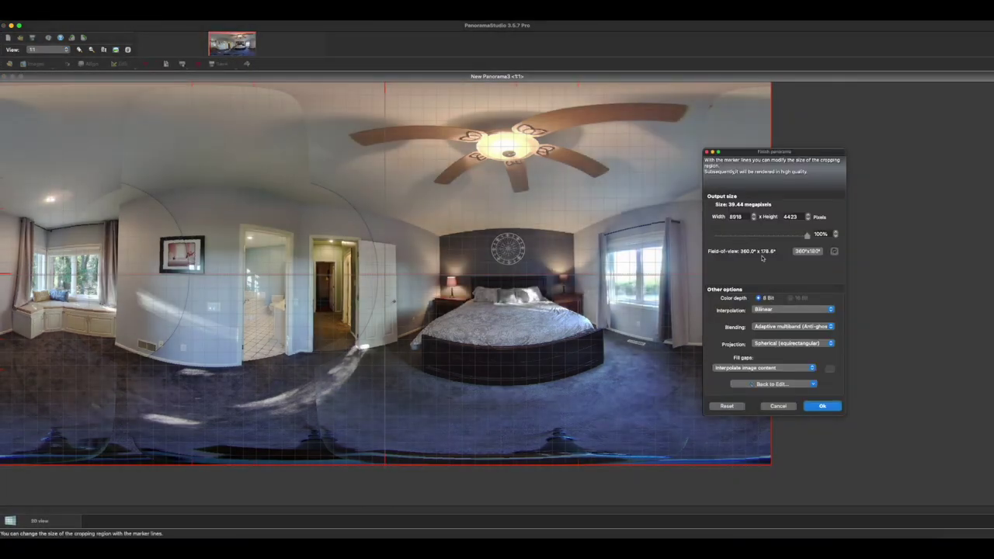
# Render the full equirectangular bedroom panorama at 8918 × 4423 pixels
pyautogui.click(822, 405)
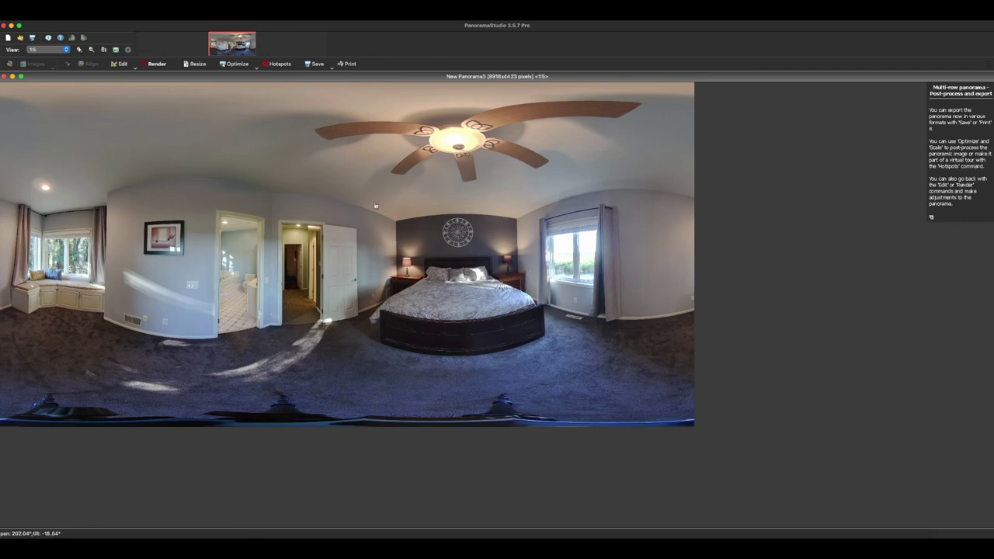
pyautogui.rightClick(144, 24)
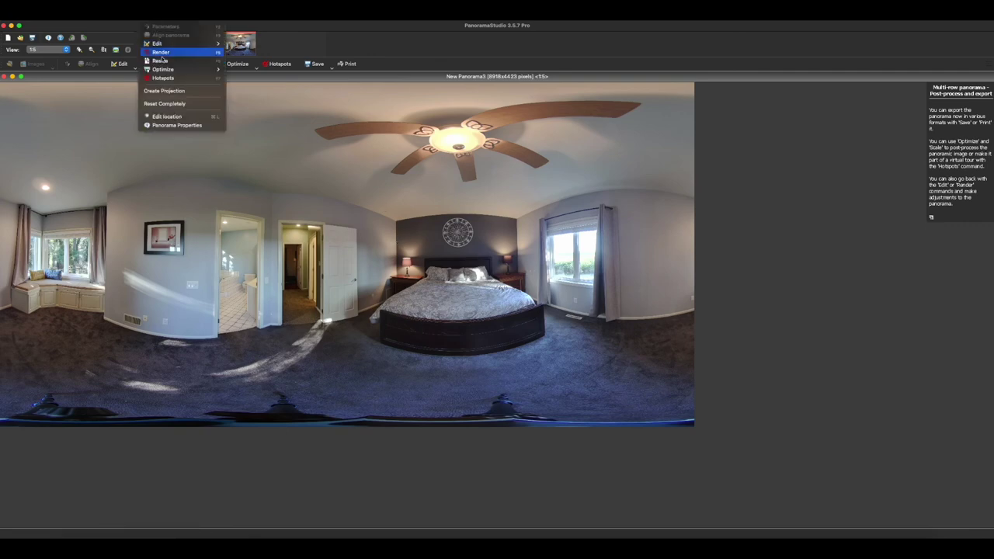
# Create a 90° planar projection at 2400 × 1500, pan around the room, and face the bed wall
pyautogui.click(178, 92)
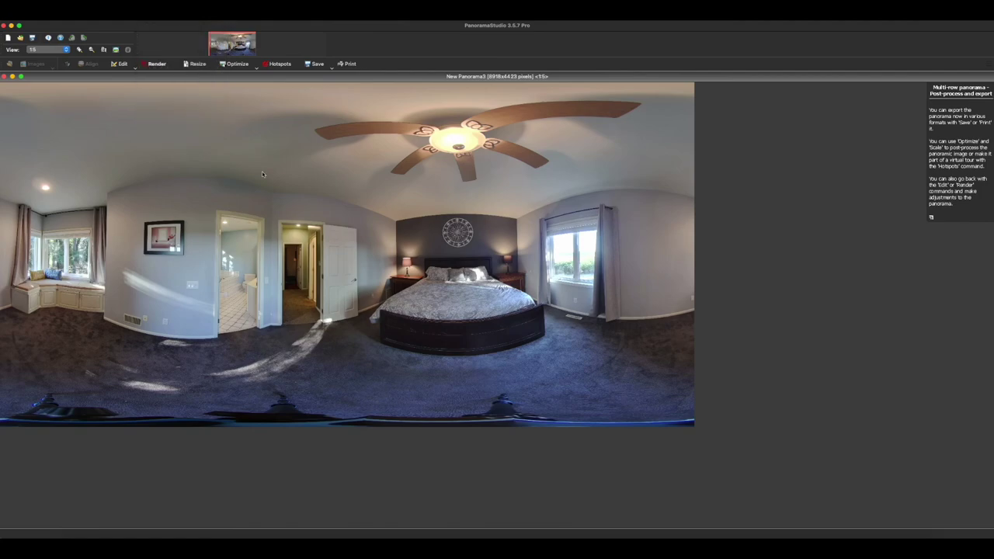
pyautogui.moveTo(531, 357); pyautogui.dragTo(337, 285)
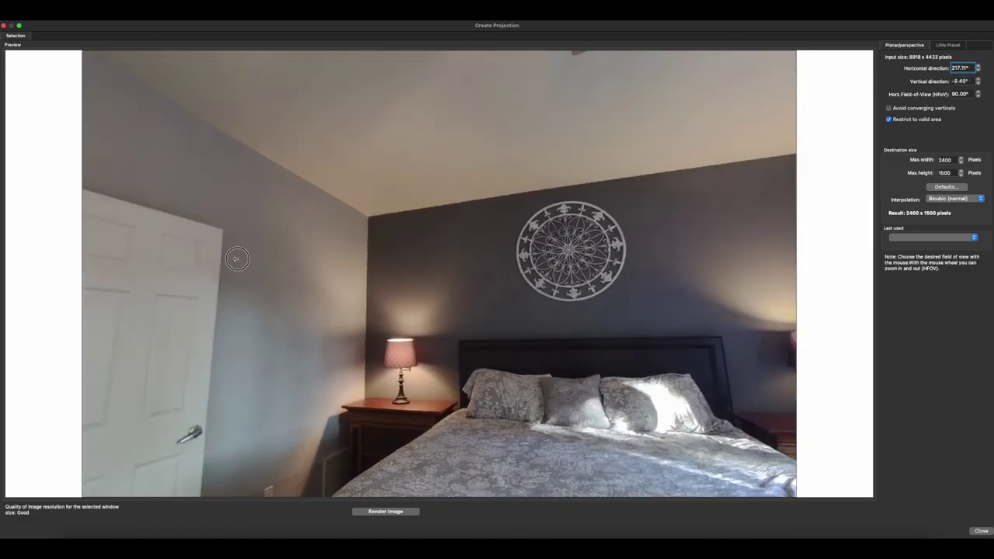
pyautogui.moveTo(237, 259); pyautogui.dragTo(302, 331)
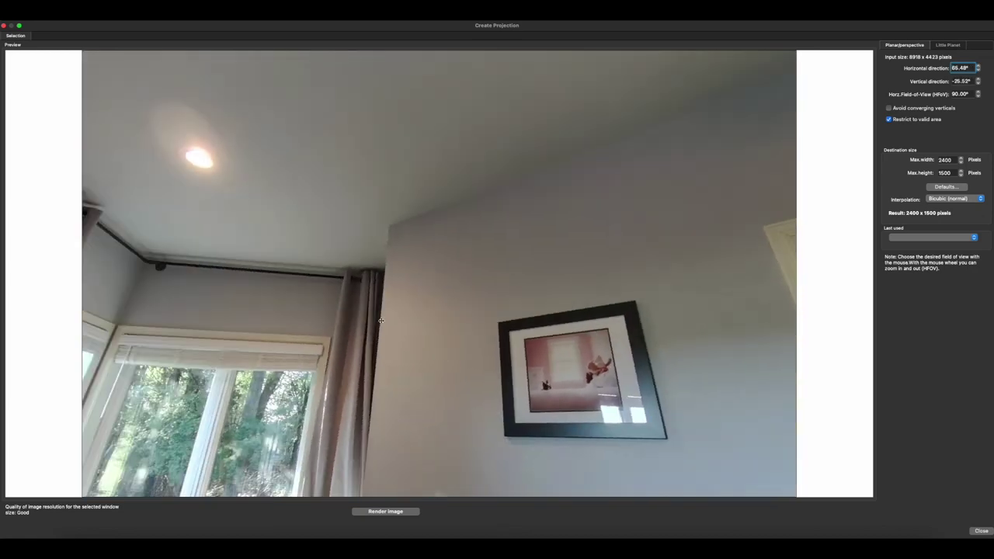
pyautogui.moveTo(381, 320); pyautogui.dragTo(360, 312)
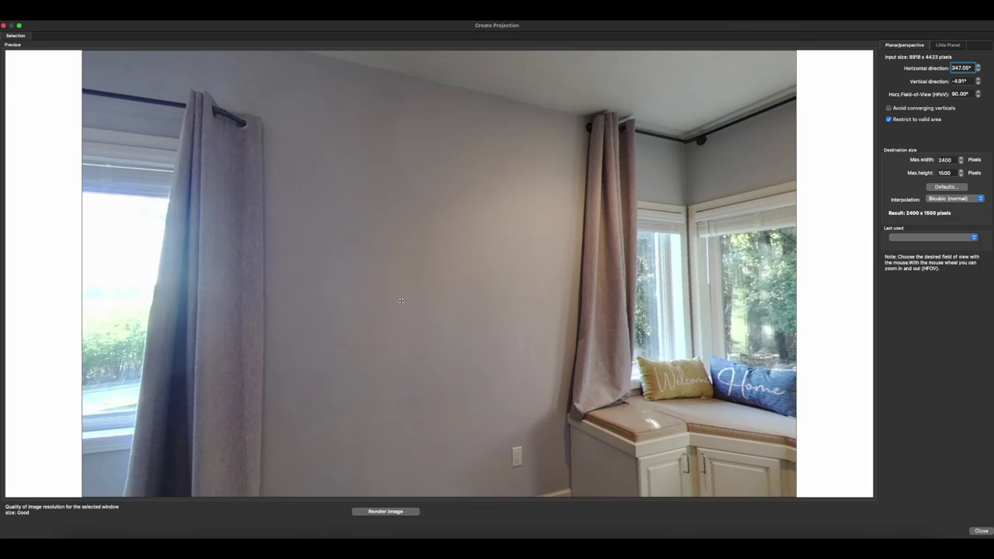
pyautogui.moveTo(424, 298); pyautogui.dragTo(699, 326)
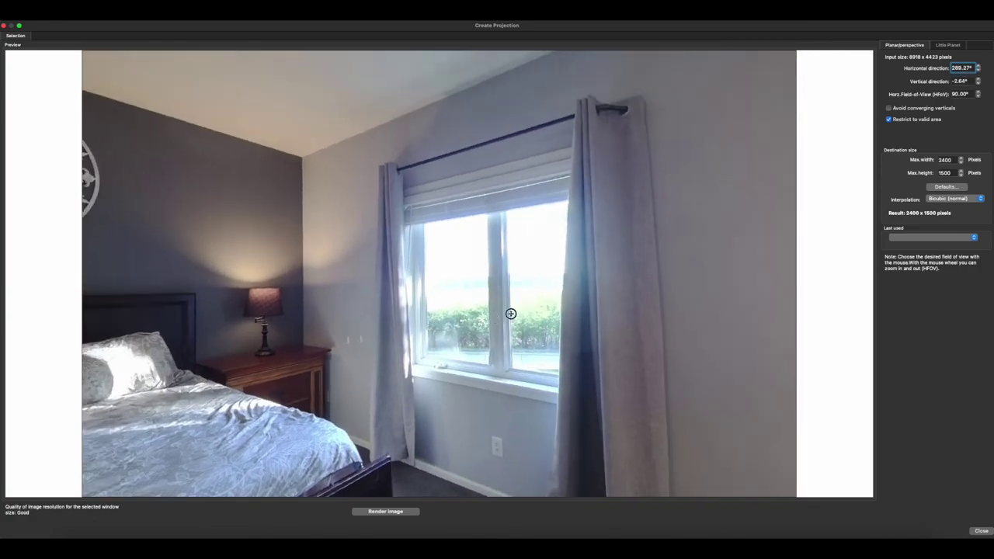
pyautogui.moveTo(510, 313); pyautogui.dragTo(344, 341)
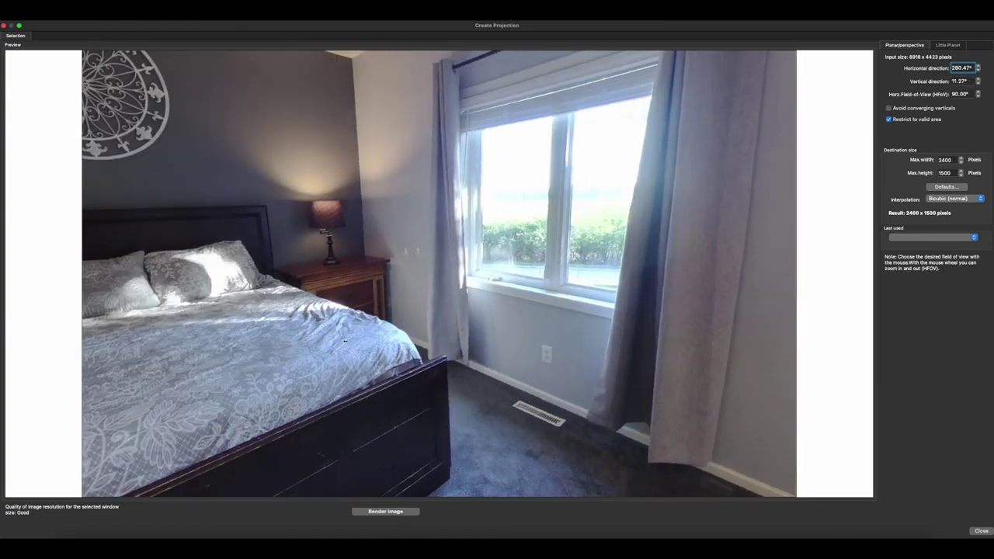
pyautogui.moveTo(408, 289); pyautogui.dragTo(453, 310)
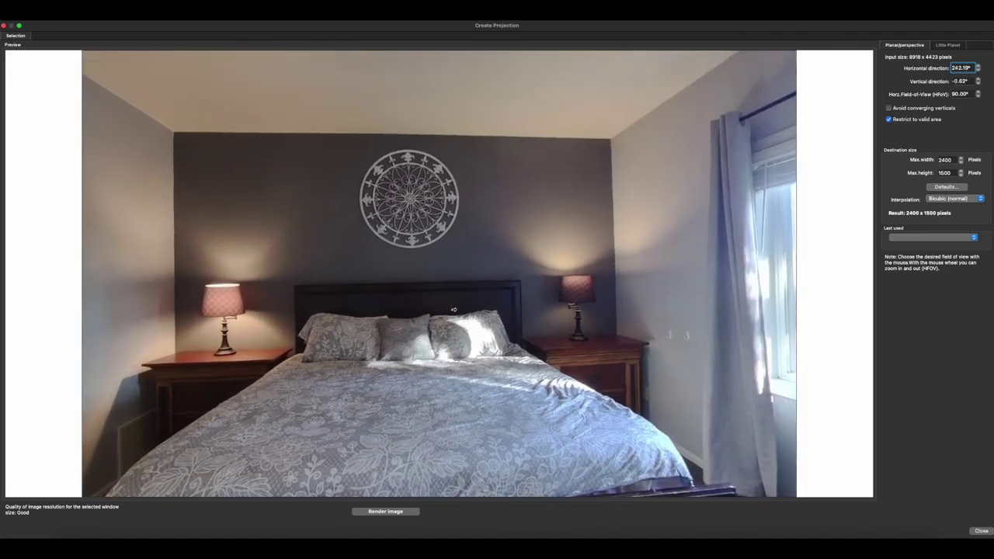